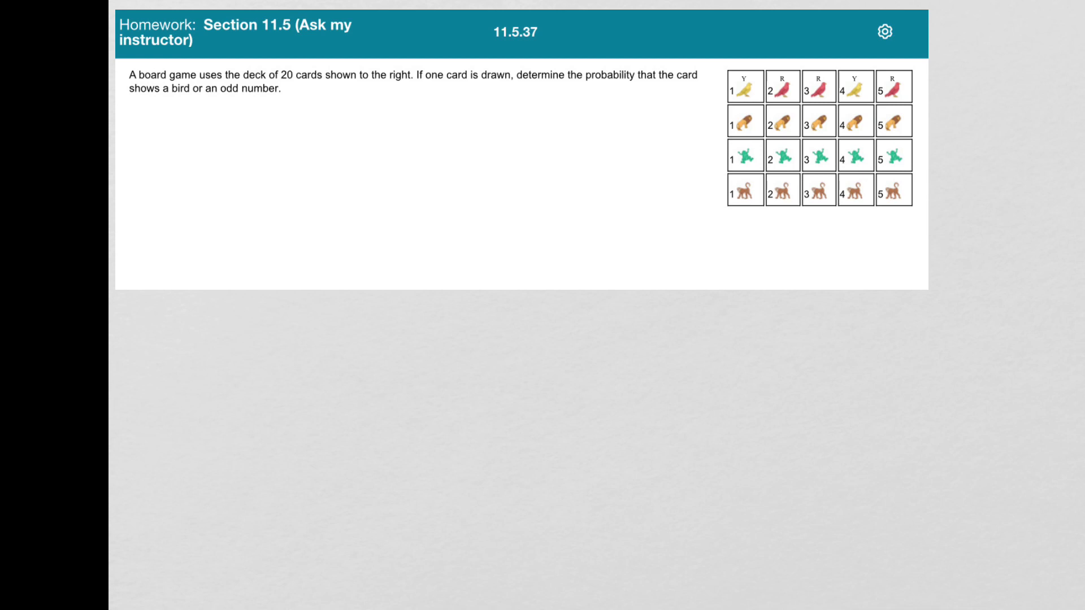
Handwrite 'P(Bird OR odd #)' under the question and start the next line with '='
mouse_move(192, 138)
left_mouse_down()
mouse_move(192, 153)
mouse_move(211, 154)
mouse_move(282, 144)
left_mouse_up()
mouse_move(288, 136)
left_mouse_down()
mouse_move(289, 145)
mouse_move(324, 146)
mouse_move(340, 129)
mouse_move(341, 144)
mouse_move(356, 128)
left_mouse_up()
mouse_move(356, 127)
left_mouse_down()
mouse_move(356, 143)
mouse_move(381, 145)
left_mouse_up()
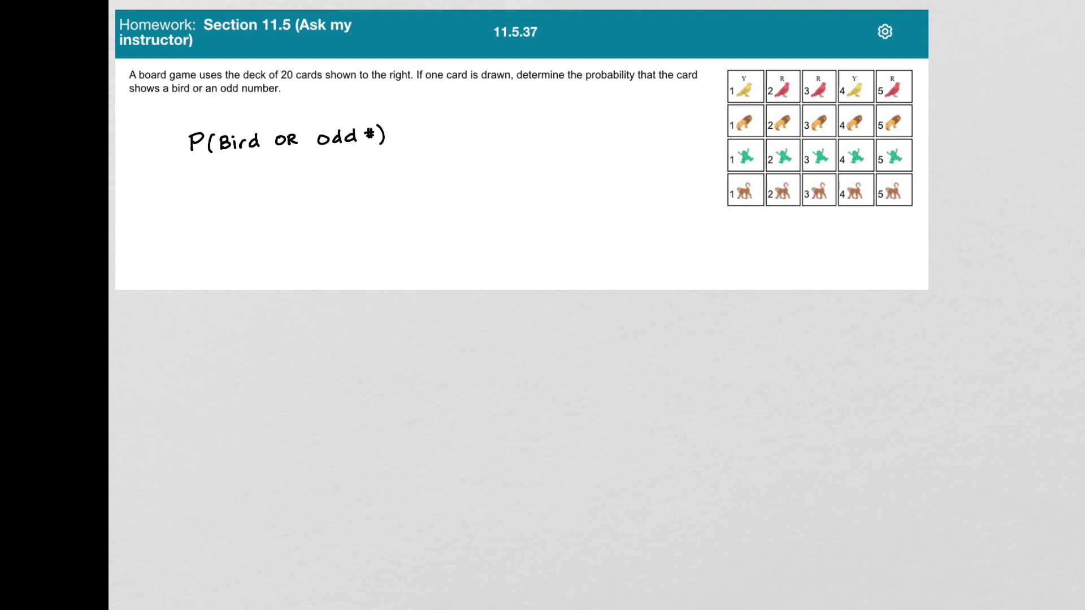
left_click_drag(187, 186, 199, 185)
left_click_drag(189, 191, 201, 190)
Write '5 + 12' after the equals sign and circle yellow bird card 1
left_click_drag(228, 179, 219, 193)
left_click_drag(250, 183, 297, 189)
left_click_drag(755, 76, 757, 95)
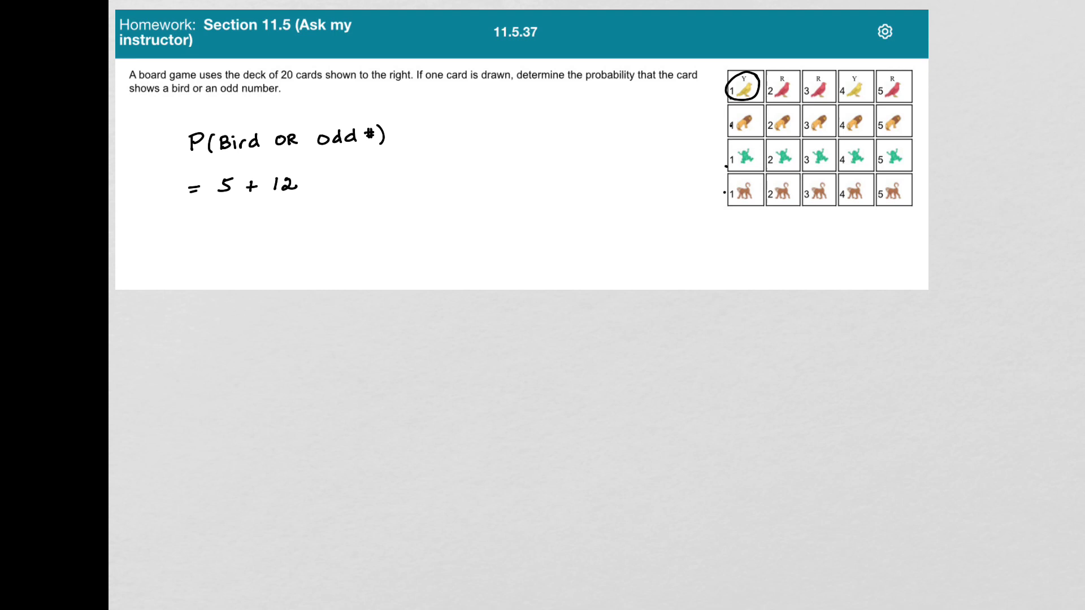
Circle red bird cards 3 and 5, append '− 3', and draw a fraction bar underneath
left_click_drag(814, 76, 816, 101)
left_click_drag(902, 74, 903, 98)
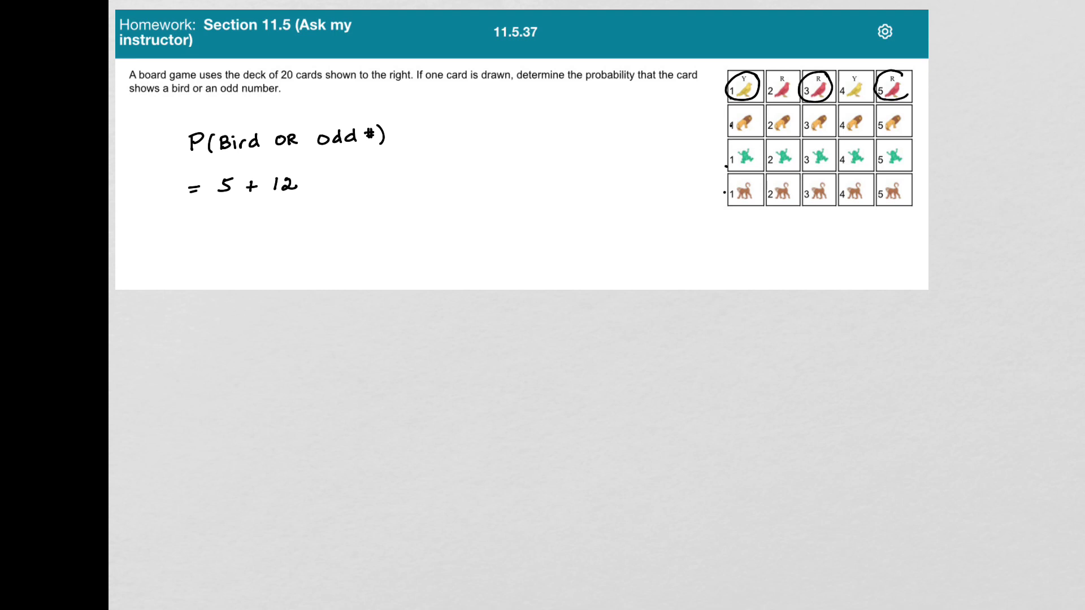
left_click_drag(307, 182, 332, 188)
left_click_drag(217, 203, 337, 197)
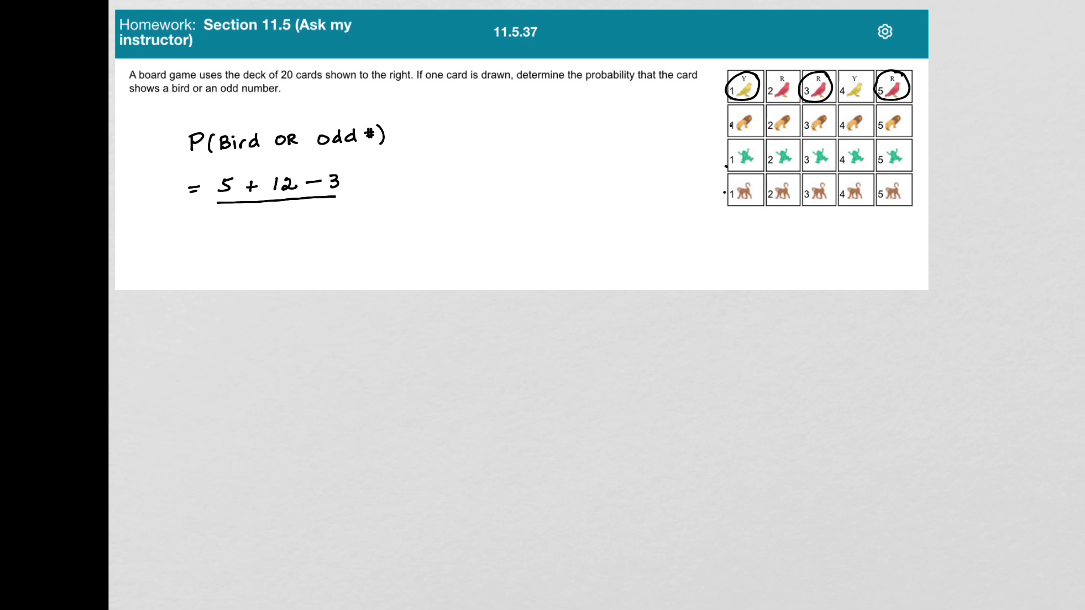
Write denominator 20 under the bar, followed by '= 14/20 = 7/10'
left_click_drag(260, 208, 283, 218)
left_click_drag(397, 177, 395, 187)
mouse_move(405, 175)
left_mouse_down()
mouse_move(417, 189)
mouse_move(412, 208)
left_mouse_up()
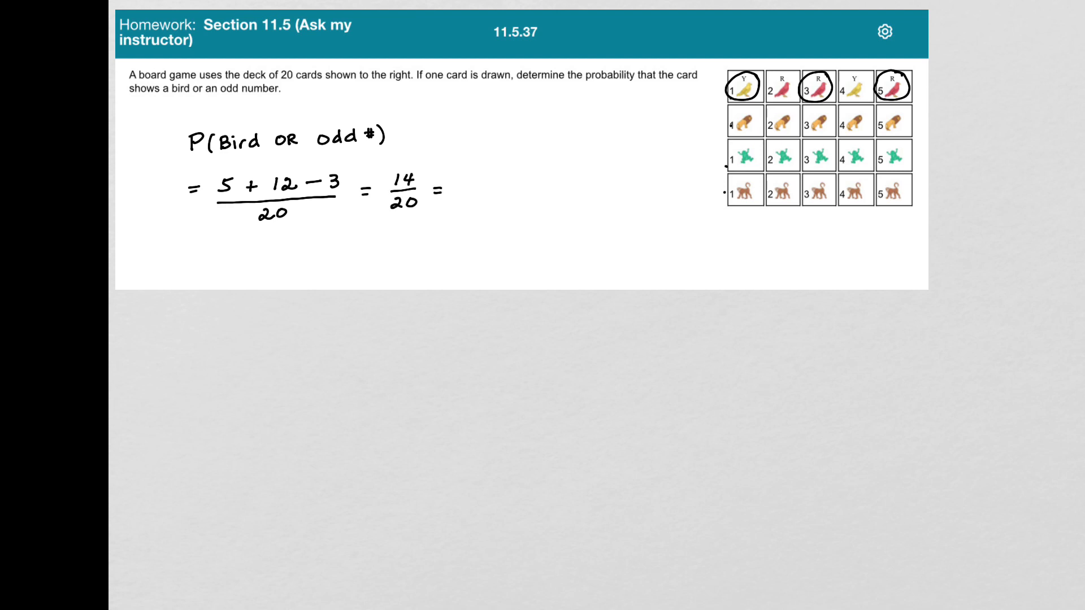
mouse_move(467, 177)
left_mouse_down()
mouse_move(482, 194)
mouse_move(465, 208)
left_mouse_up()
left_click_drag(475, 198, 477, 209)
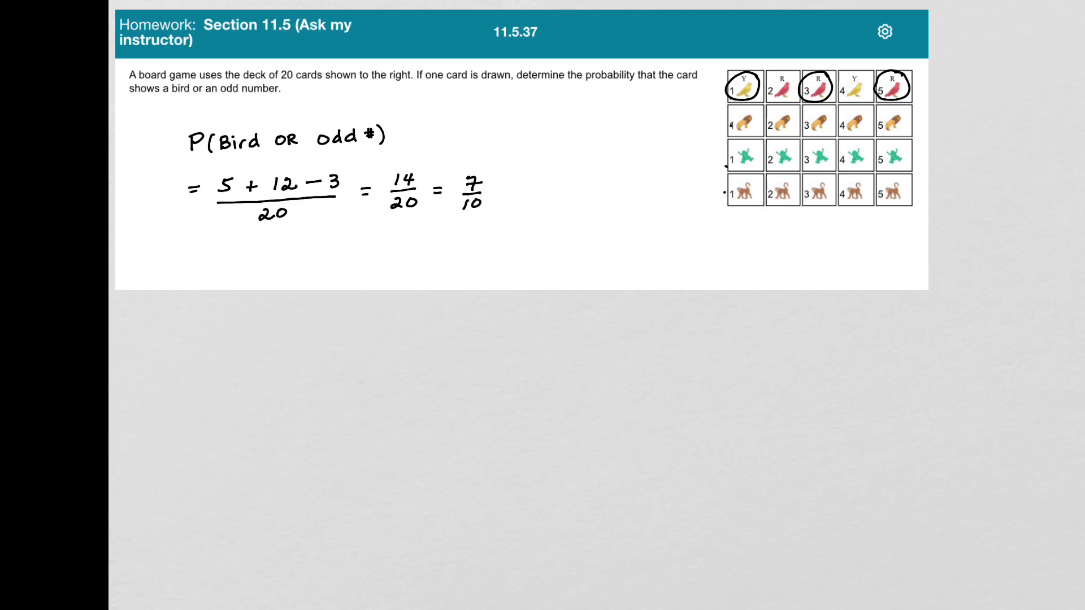